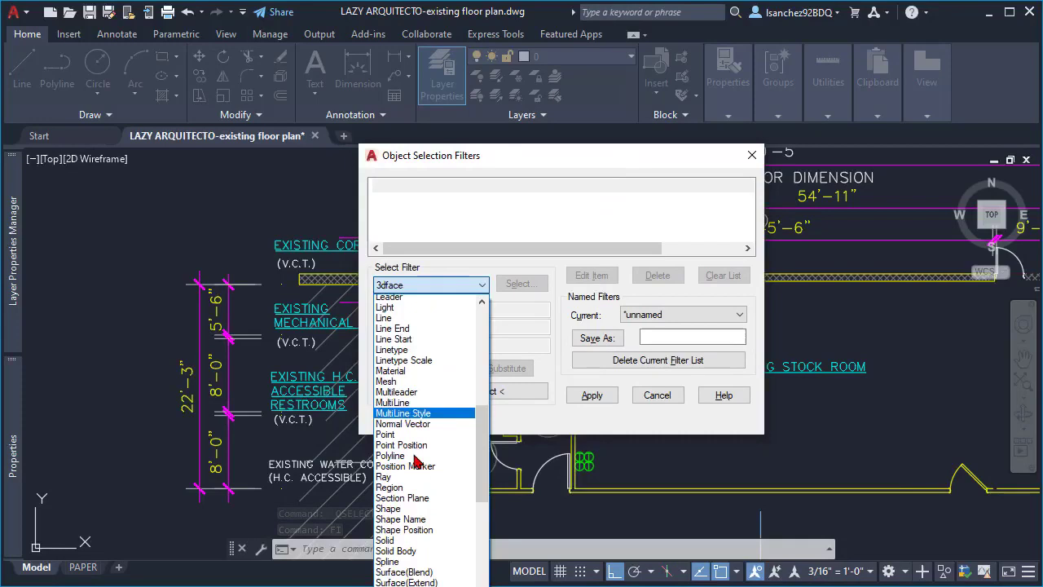
Scroll the Object Selection Filters object-type list down to Text
{"action": "scroll", "coordinate": [415, 471], "scroll_direction": "down", "scroll_amount": 3}
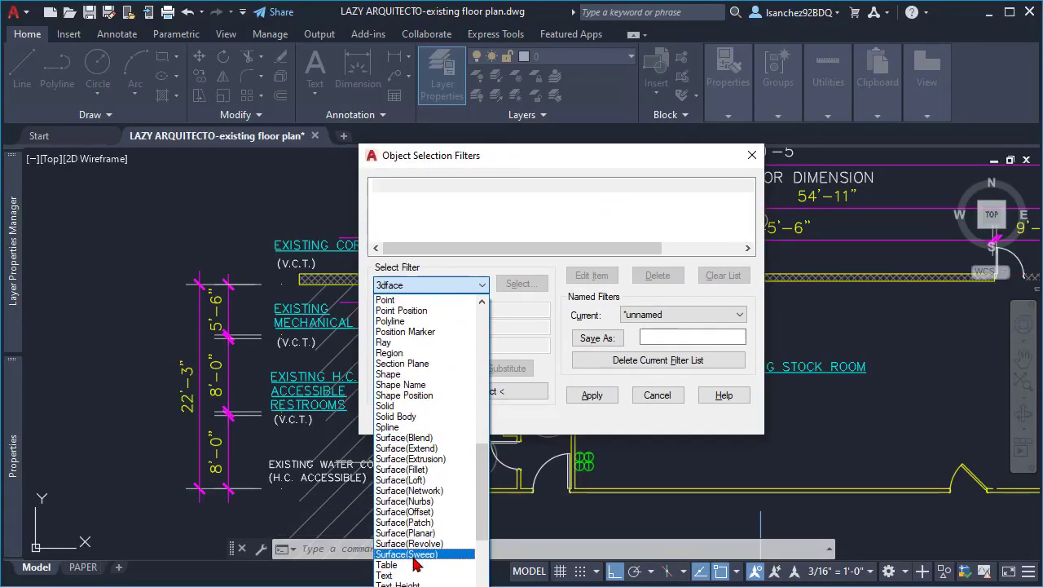
{"action": "scroll", "coordinate": [415, 562], "scroll_direction": "down", "scroll_amount": 2}
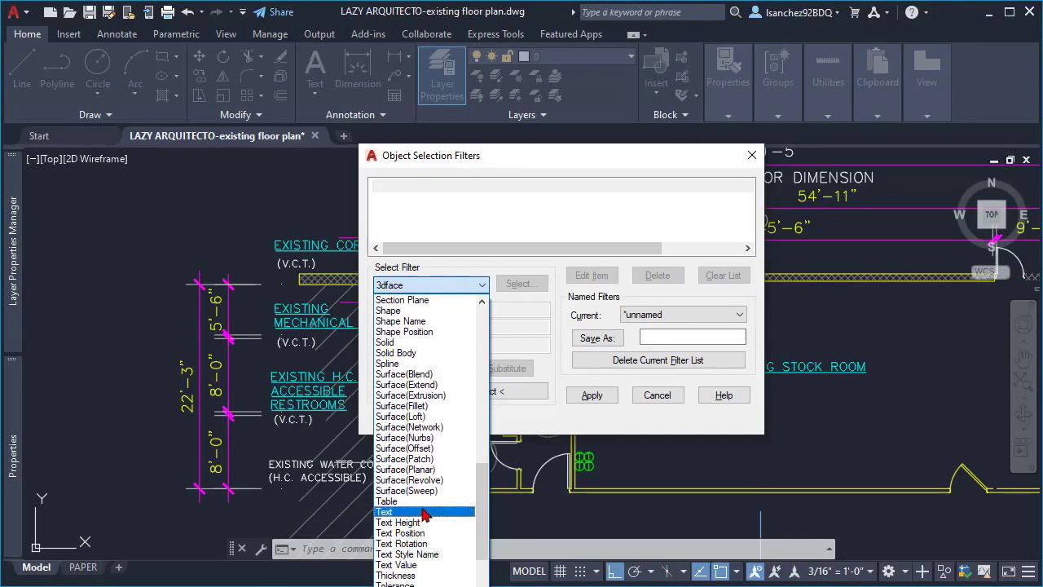
{"action": "scroll", "coordinate": [422, 562], "scroll_direction": "up", "scroll_amount": 1}
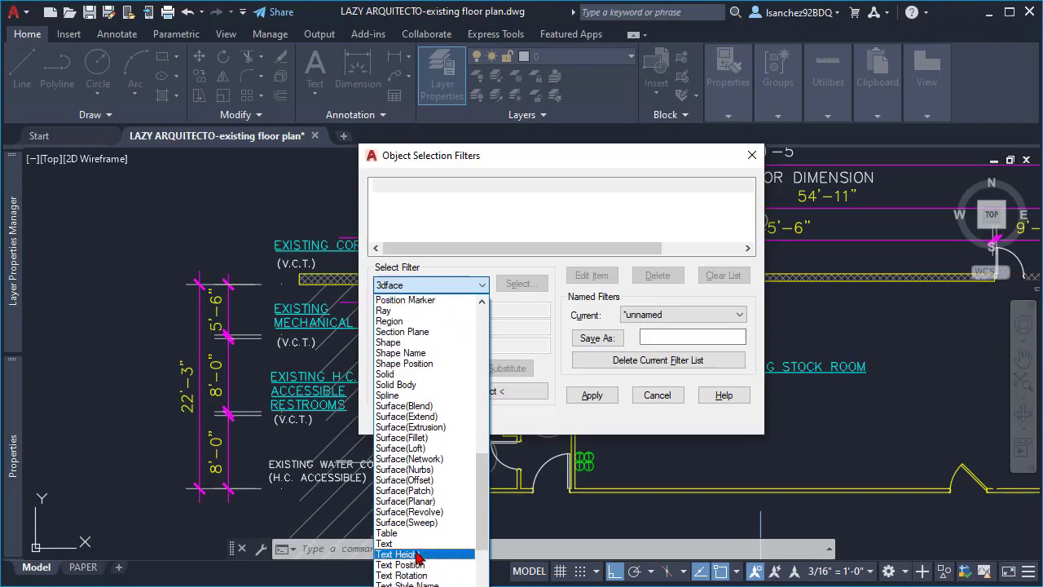
Quick Select all 14 Text objects with Object type Text and operator Select All, then zoom to check
{"action": "left_click", "coordinate": [421, 543]}
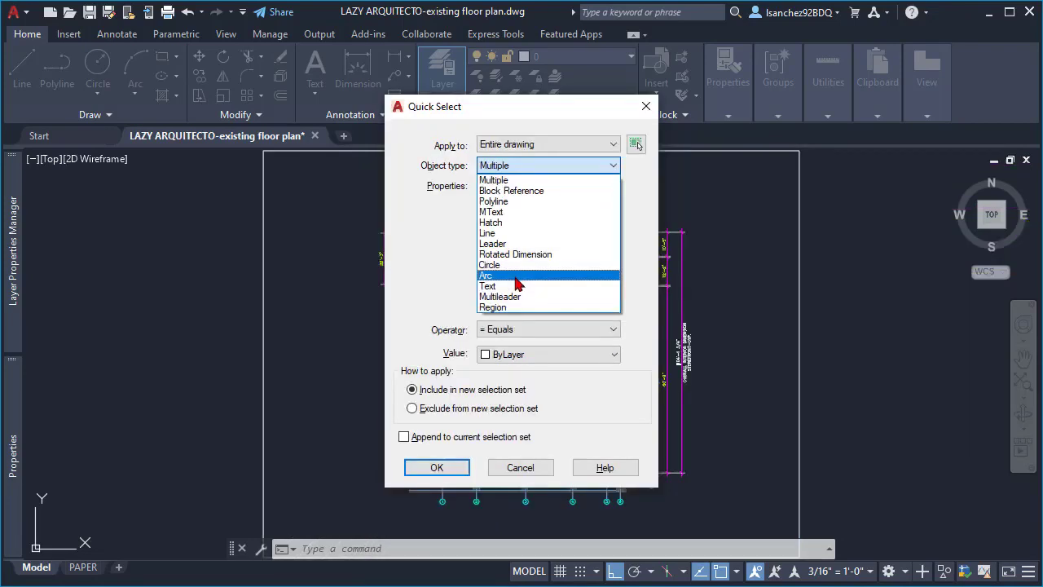
{"action": "left_click", "coordinate": [518, 287]}
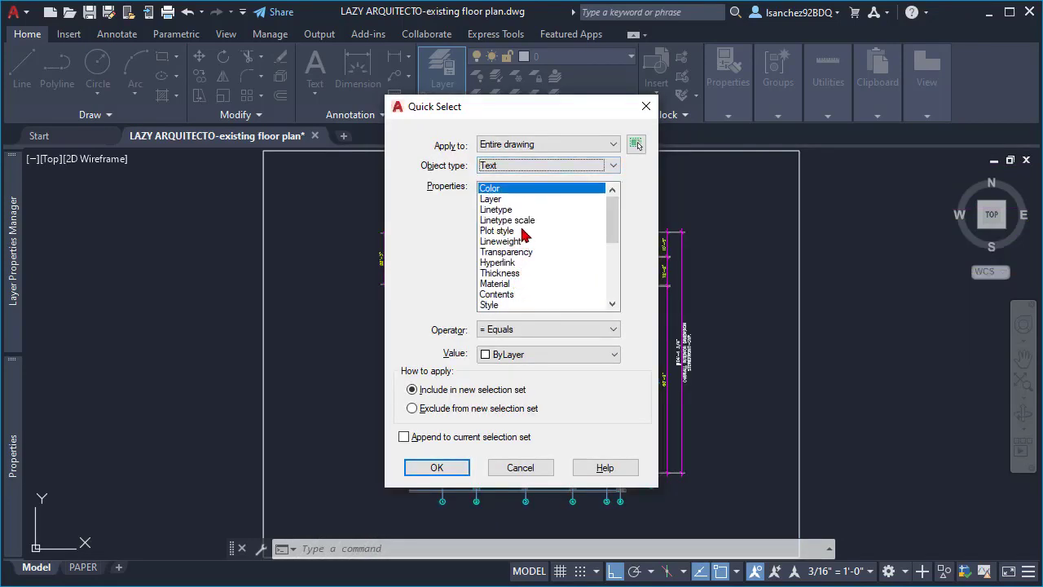
{"action": "left_click", "coordinate": [552, 330]}
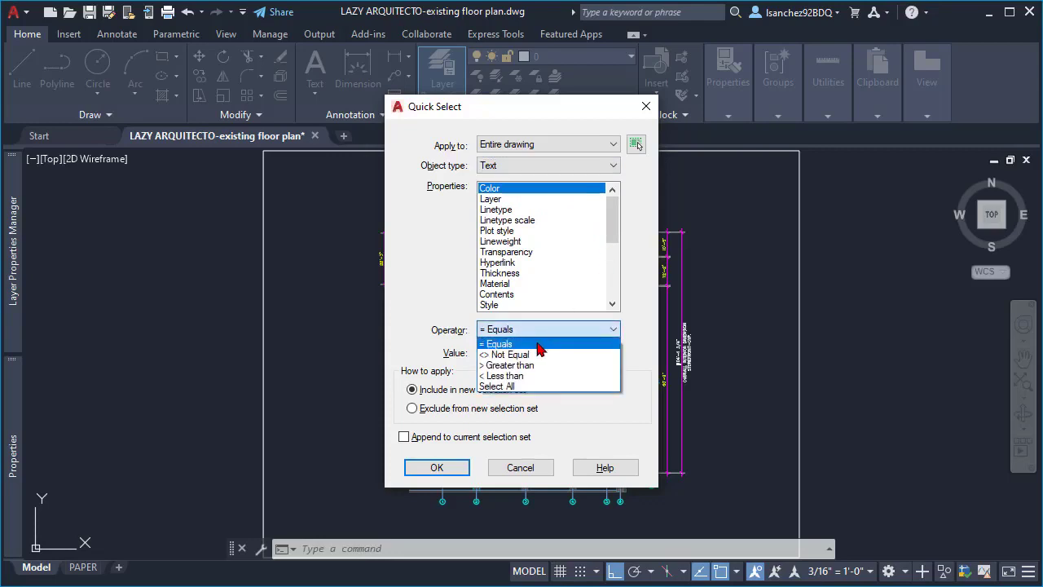
{"action": "left_click", "coordinate": [519, 386]}
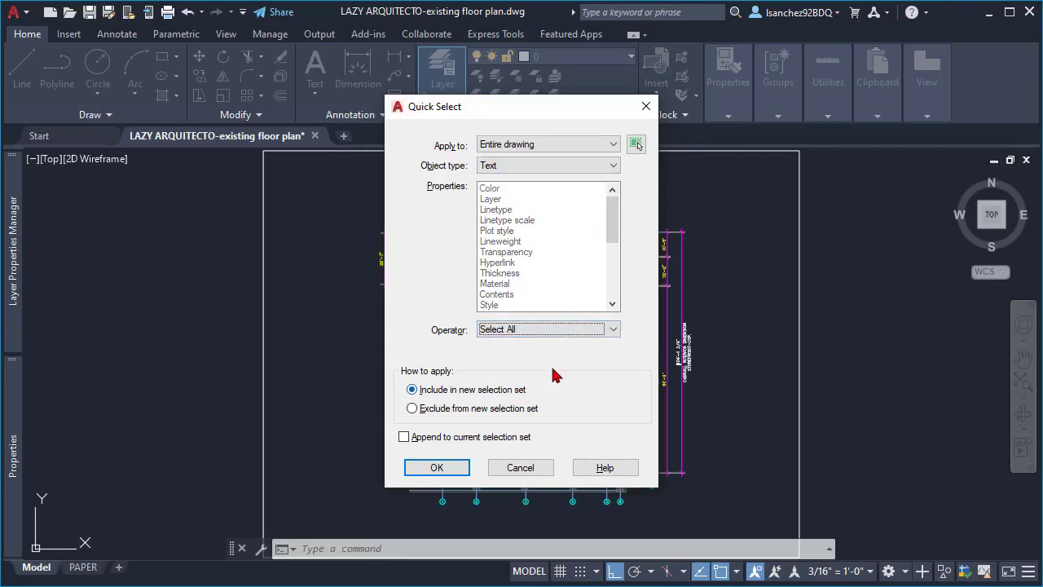
{"action": "left_click", "coordinate": [438, 468]}
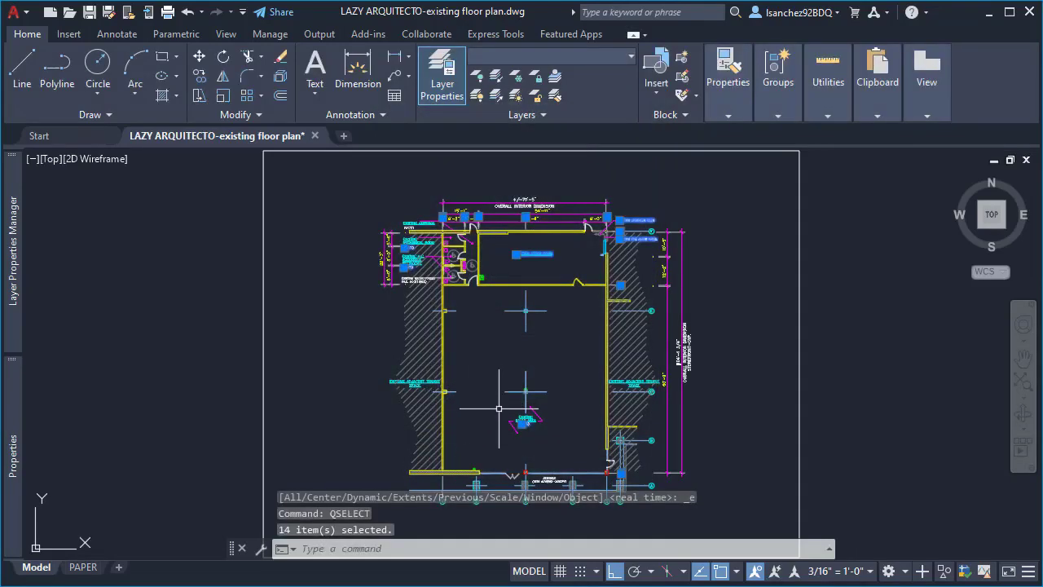
{"action": "scroll", "coordinate": [499, 408], "scroll_direction": "up", "scroll_amount": 7}
{"action": "scroll", "coordinate": [593, 476], "scroll_direction": "down", "scroll_amount": 4}
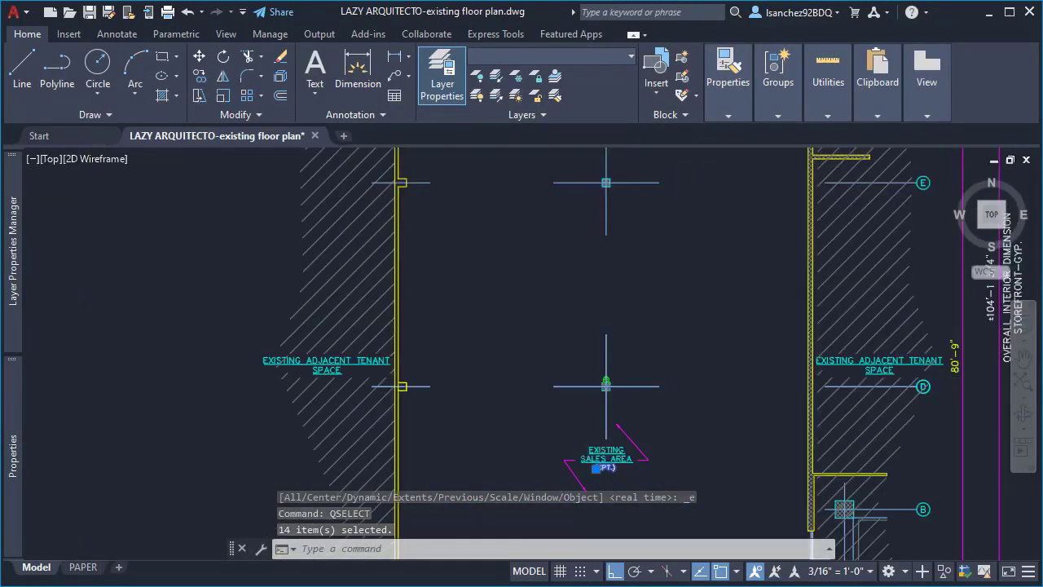
{"action": "scroll", "coordinate": [582, 456], "scroll_direction": "down", "scroll_amount": 5}
{"action": "scroll", "coordinate": [396, 317], "scroll_direction": "up", "scroll_amount": 8}
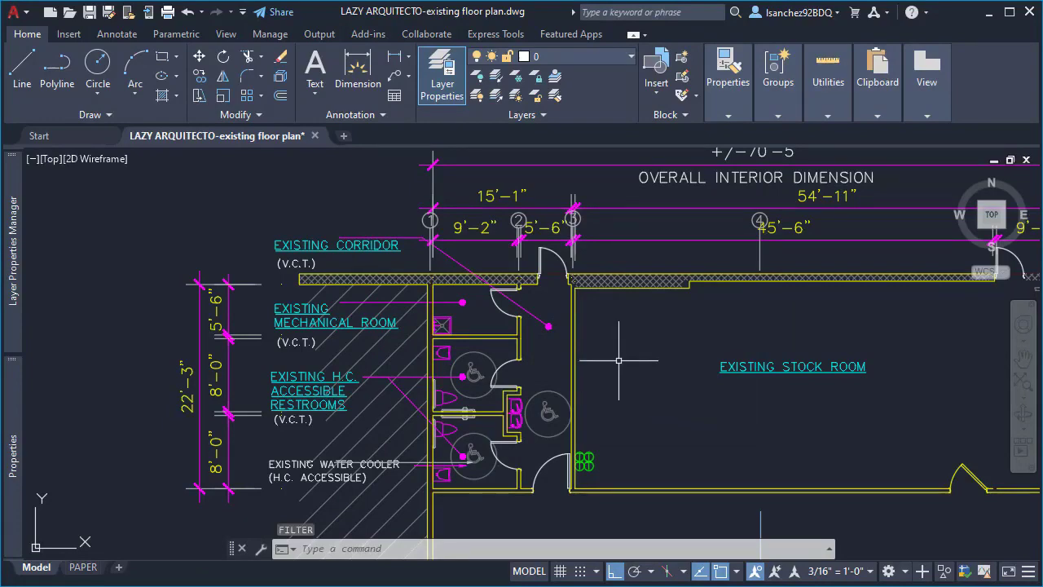
Zoom to the whole plan, open CUI, and create a new command renamed from Command1 to LazySelText
{"action": "middle_click", "coordinate": [627, 362]}
{"action": "middle_click", "coordinate": [627, 363]}
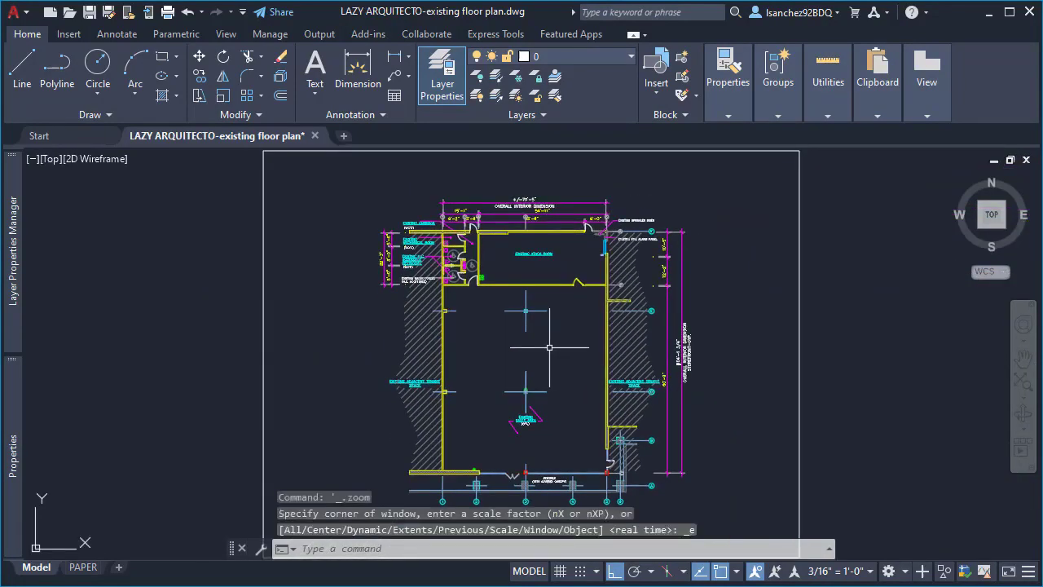
{"action": "type", "text": "CUI"}
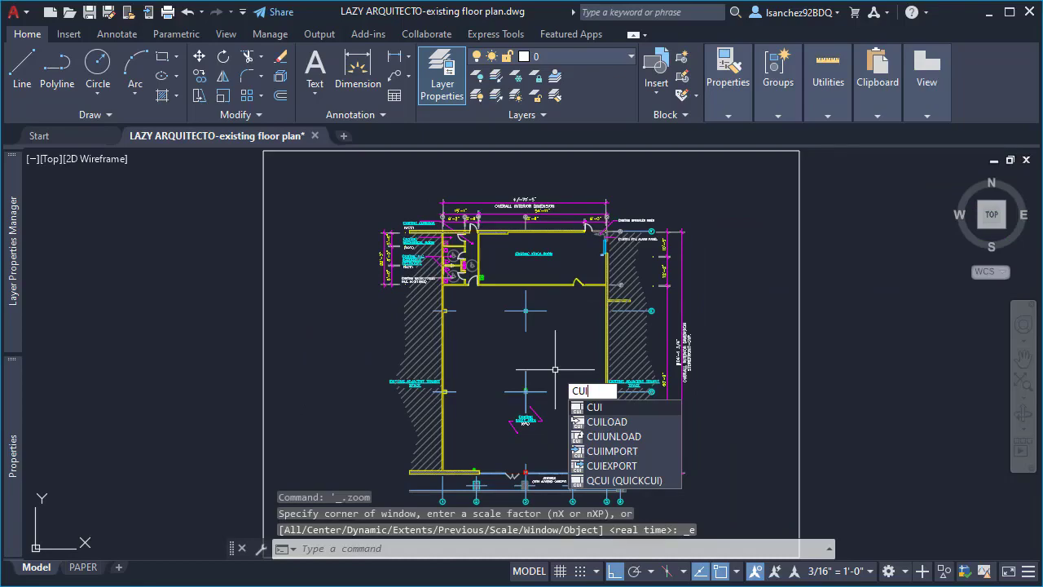
{"action": "key", "text": "Return"}
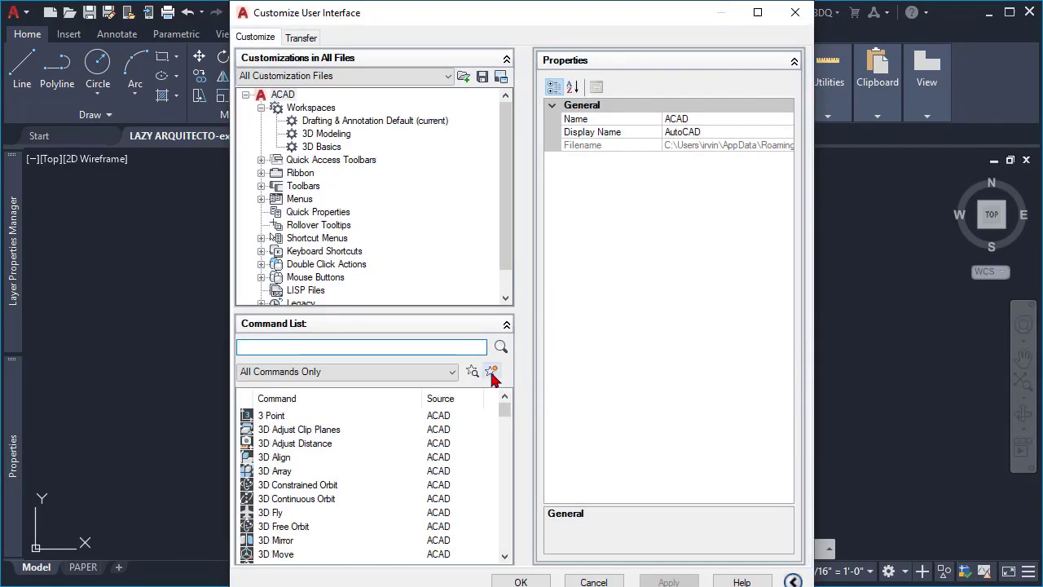
{"action": "left_click", "coordinate": [492, 373]}
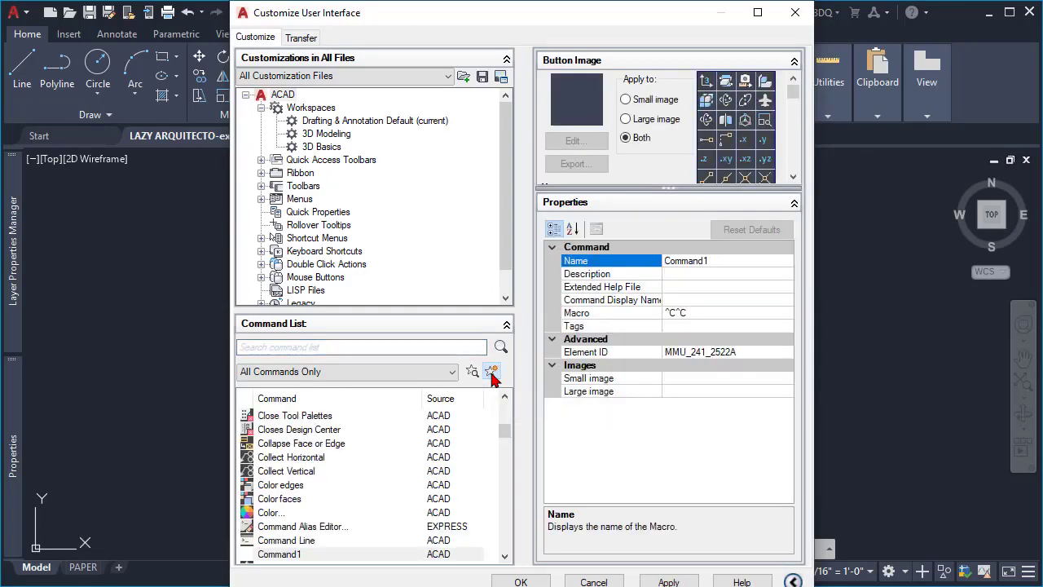
{"action": "left_click_drag", "start_coordinate": [702, 261], "coordinate": [660, 261]}
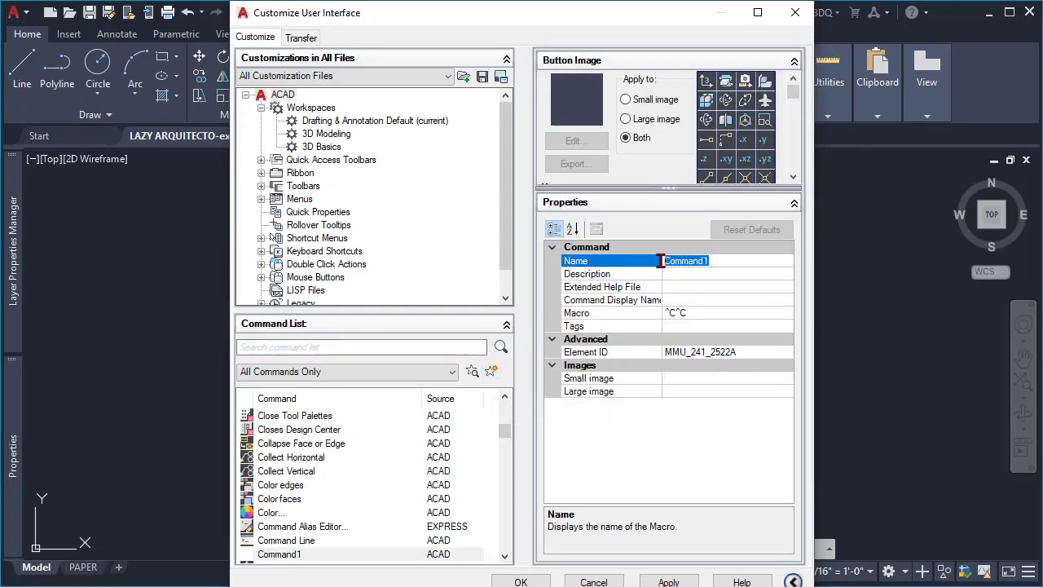
{"action": "type", "text": "LazySelText"}
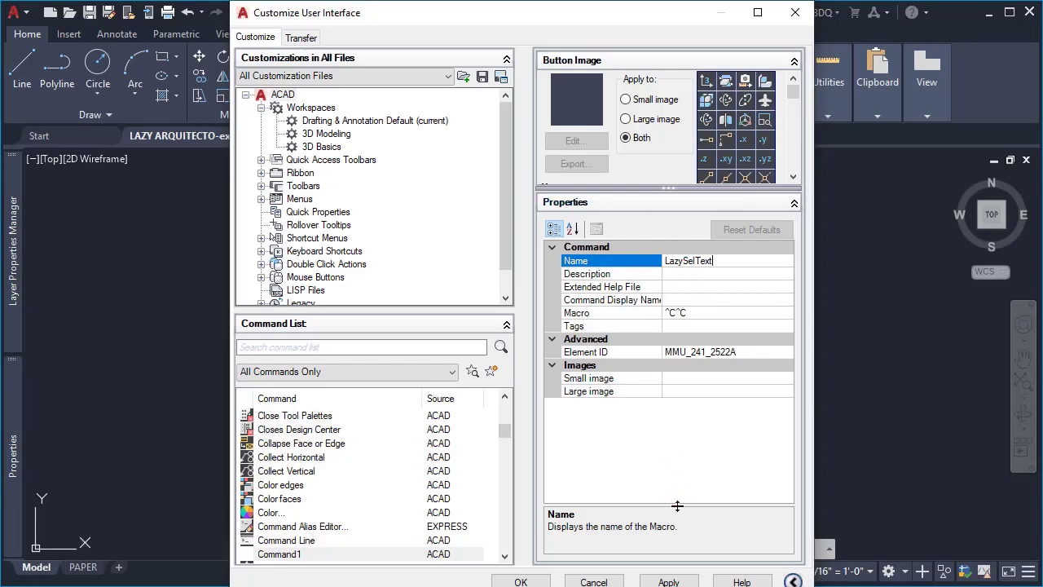
Apply the LazySelText name, give it the camera button image, and add it to the Quick Access Toolbar
{"action": "left_click", "coordinate": [669, 581]}
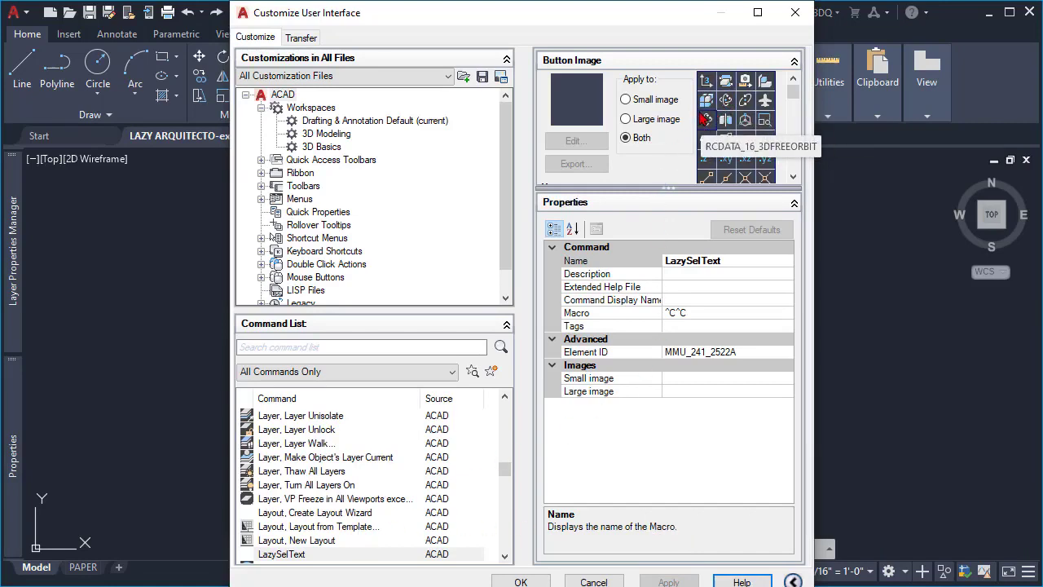
{"action": "left_click", "coordinate": [744, 81]}
{"action": "scroll", "coordinate": [744, 122], "scroll_direction": "down", "scroll_amount": 2}
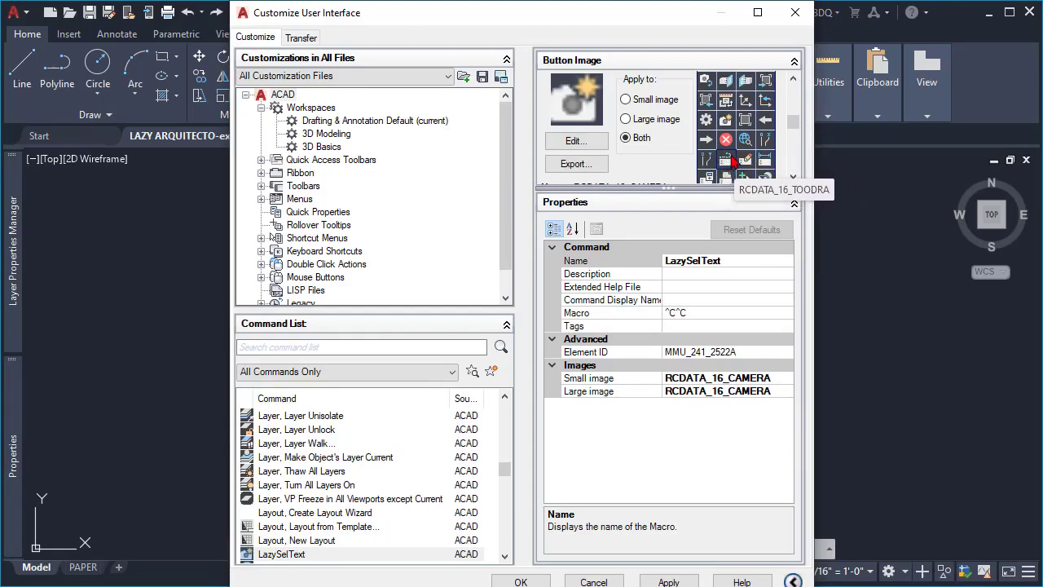
{"action": "left_click", "coordinate": [669, 580]}
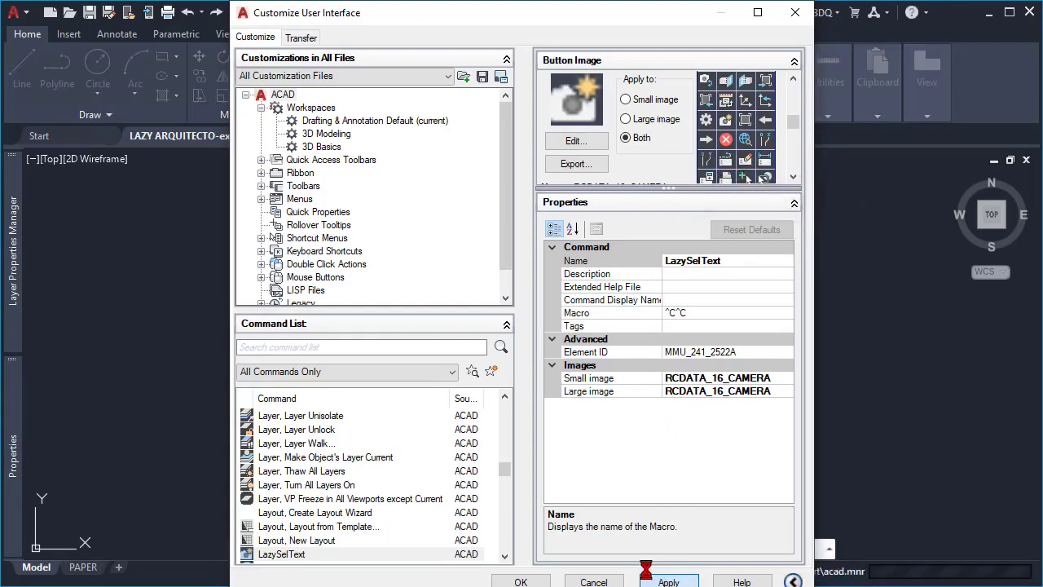
{"action": "left_click", "coordinate": [320, 556]}
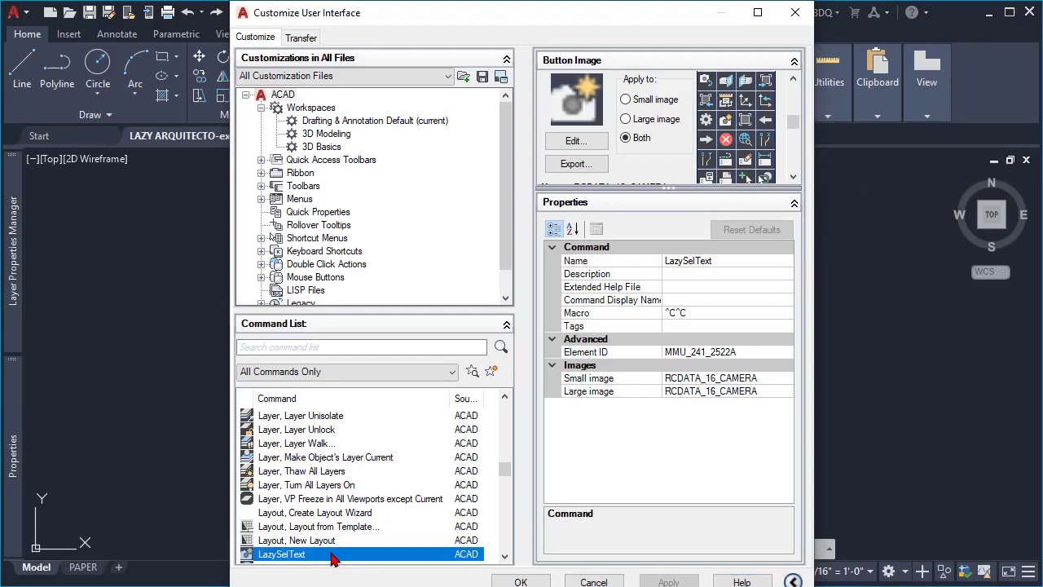
{"action": "mouse_move", "coordinate": [334, 557]}
{"action": "left_mouse_down"}
{"action": "mouse_move", "coordinate": [324, 562]}
{"action": "mouse_move", "coordinate": [210, 516]}
{"action": "mouse_move", "coordinate": [154, 415]}
{"action": "mouse_move", "coordinate": [86, 115]}
{"action": "mouse_move", "coordinate": [85, 15]}
{"action": "left_mouse_up"}
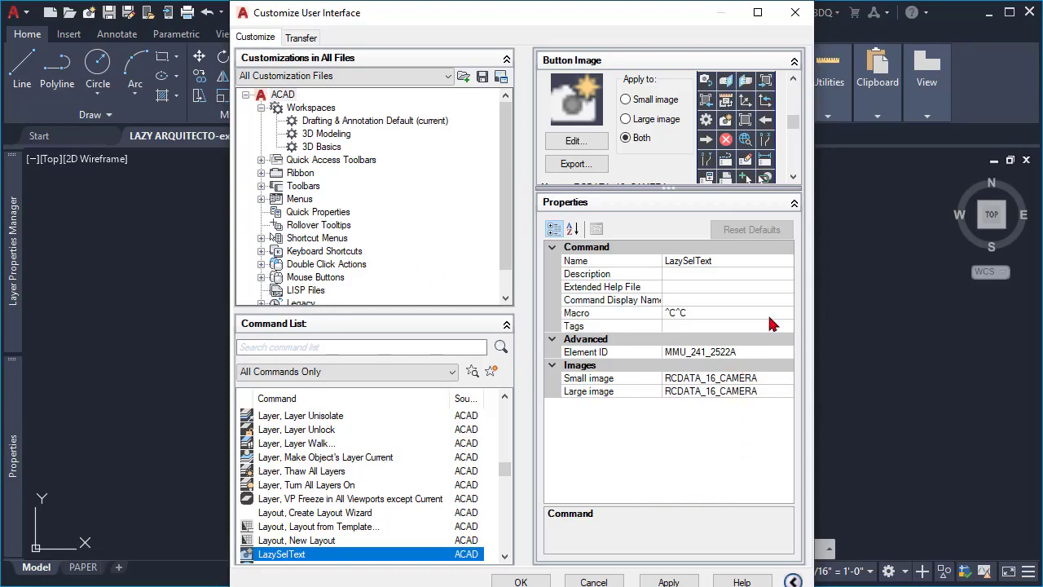
Set the LazySelText macro to ^C^C_SSX;NONE;;E;TEXT,MTEXT;;PSELECT;P;; and save the customization
{"action": "left_click", "coordinate": [776, 314]}
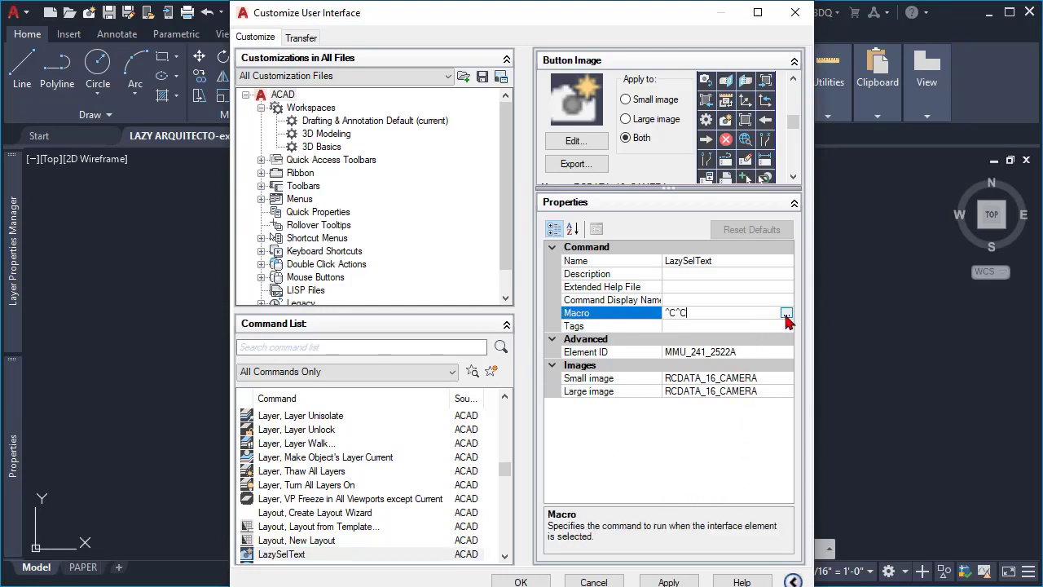
{"action": "left_click", "coordinate": [785, 313]}
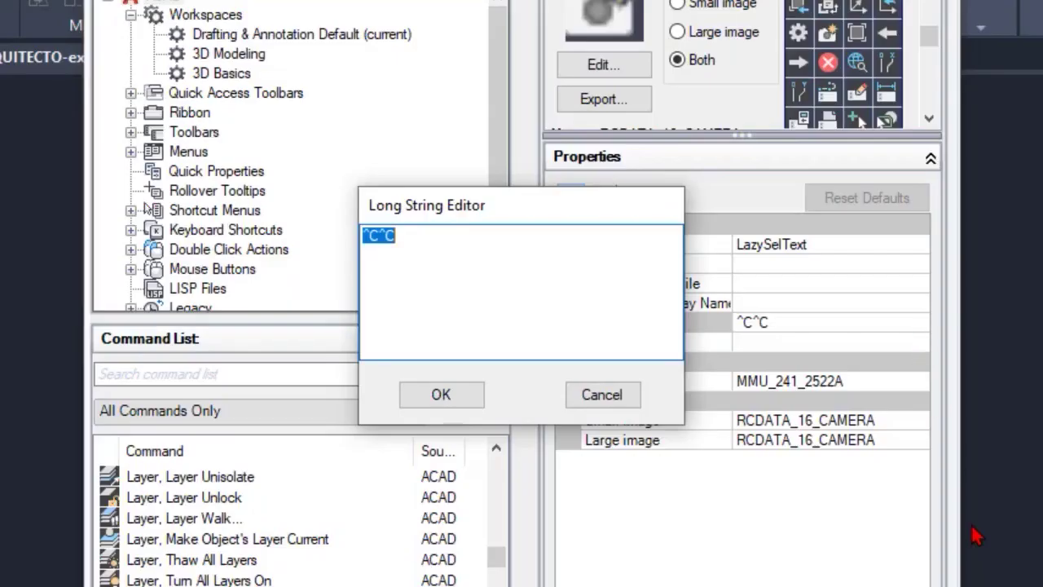
{"action": "left_click", "coordinate": [432, 241]}
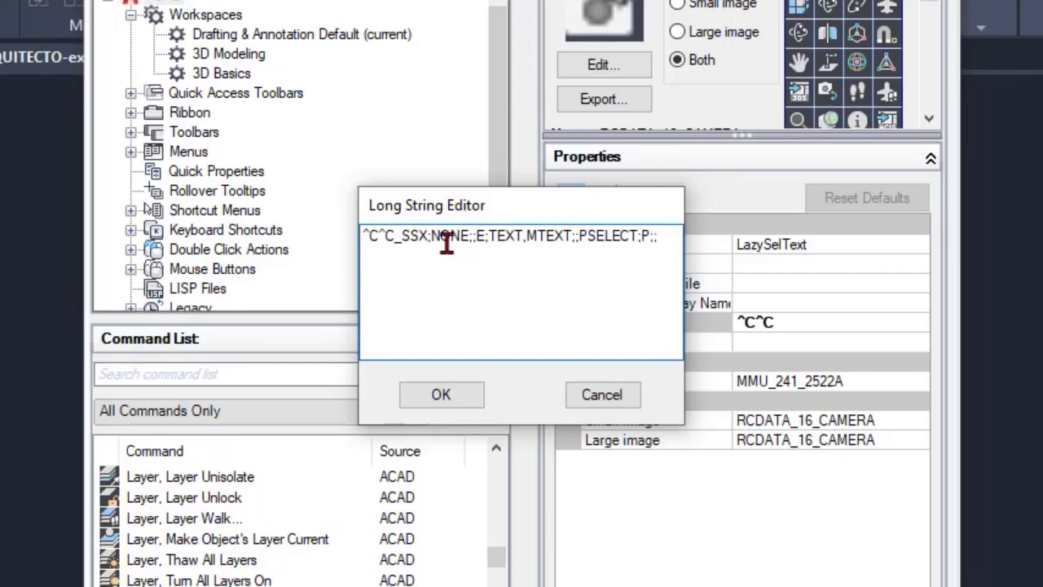
{"action": "left_click", "coordinate": [441, 395]}
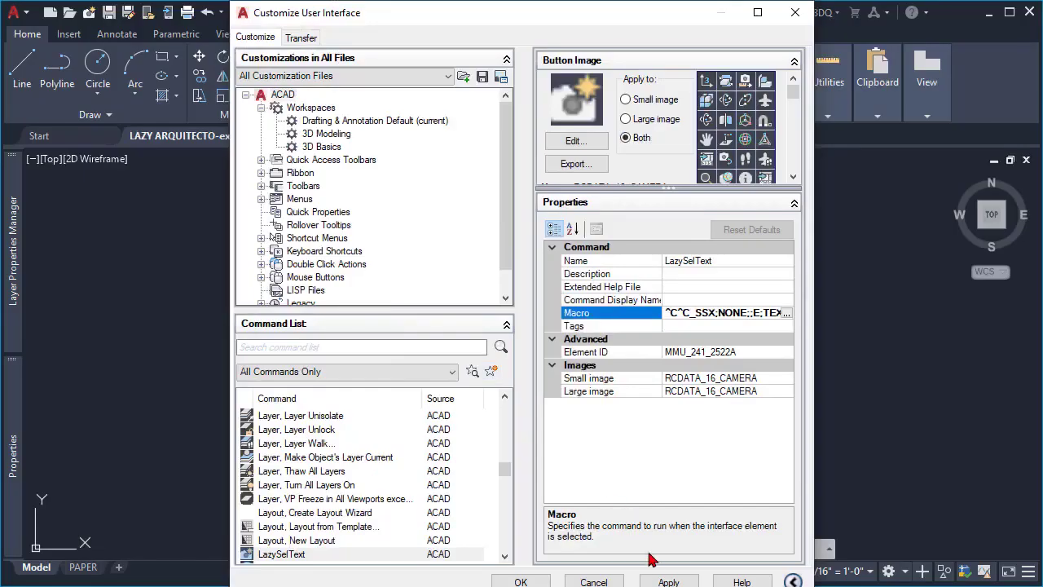
{"action": "left_click", "coordinate": [668, 582]}
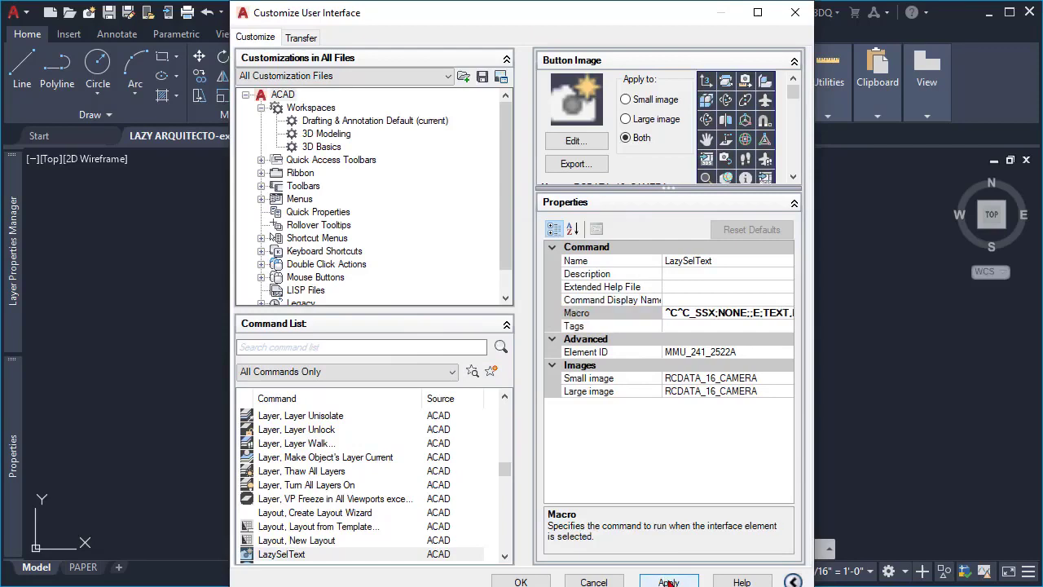
{"action": "left_click", "coordinate": [521, 582]}
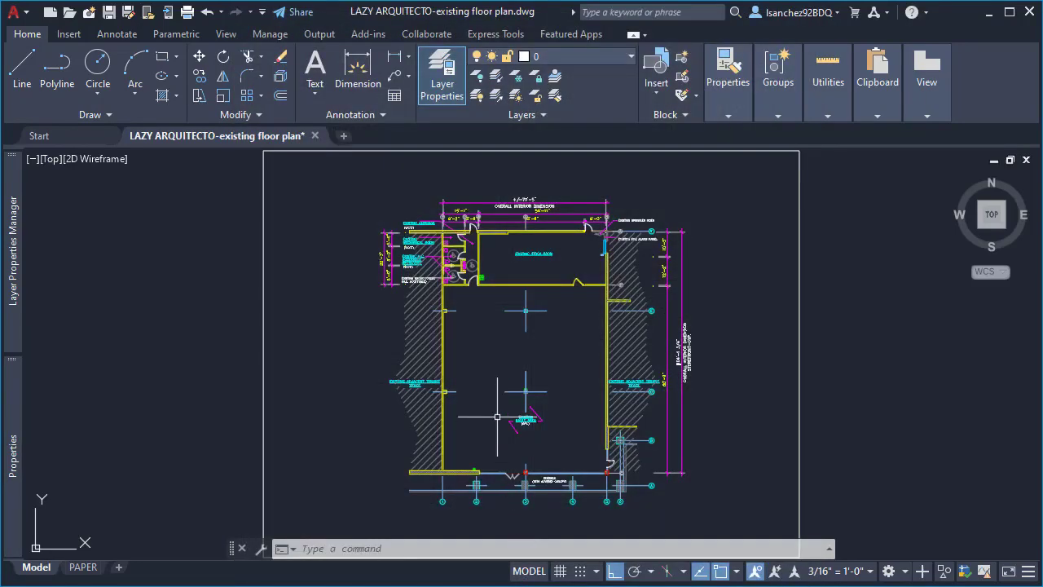
Run LazySelText from the Quick Access Toolbar to select all 33 text and mtext objects
{"action": "left_click", "coordinate": [89, 15]}
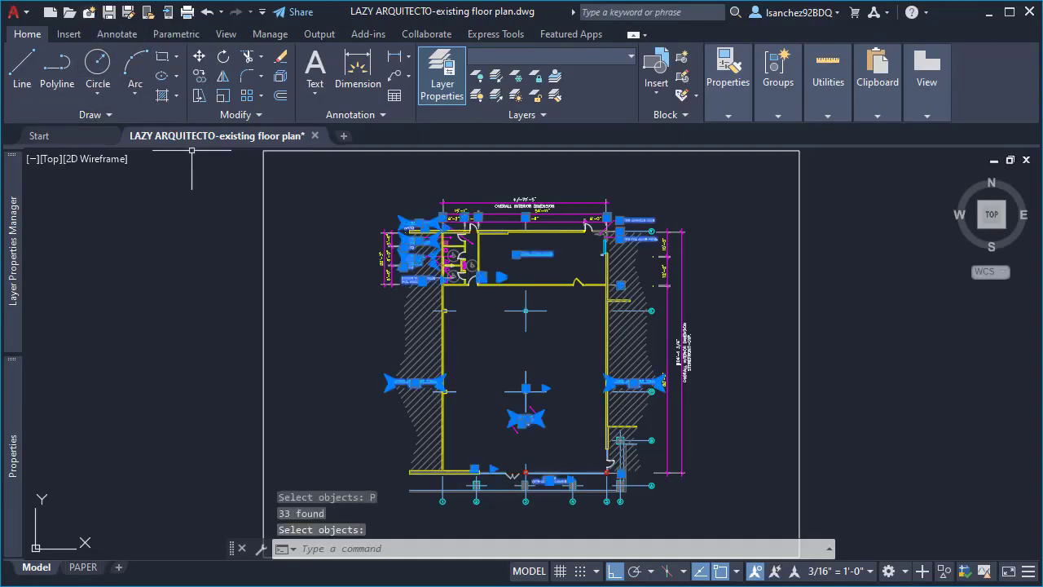
{"action": "scroll", "coordinate": [383, 241], "scroll_direction": "up", "scroll_amount": 3}
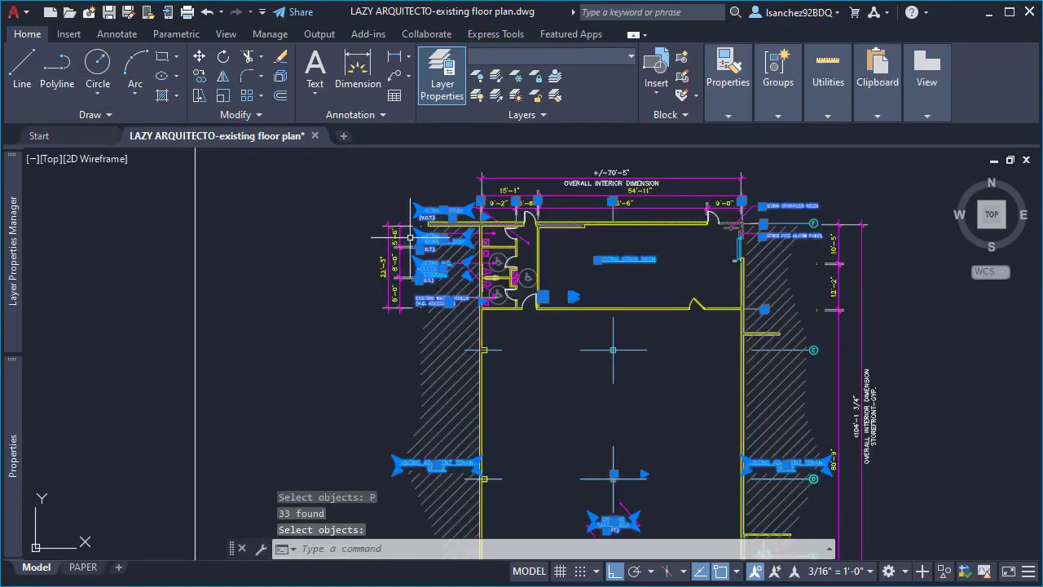